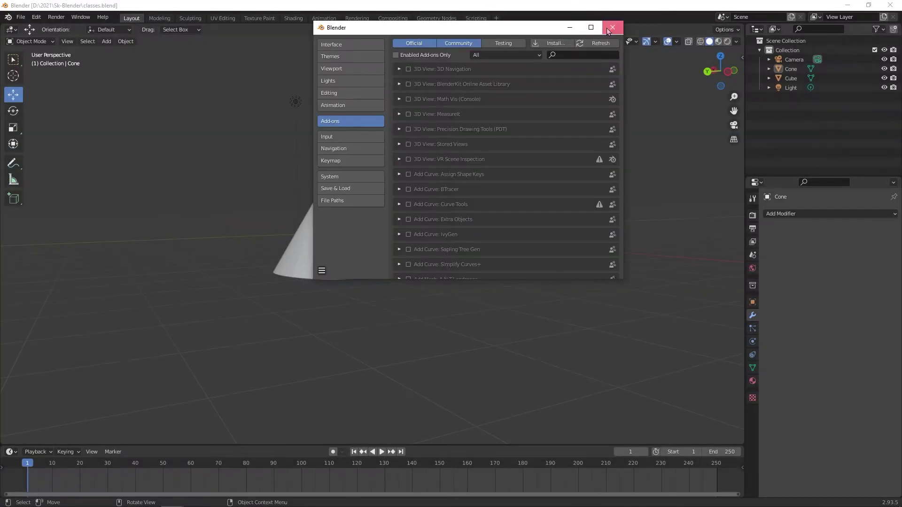
# Close the Blender Preferences window to reveal the cone, cube and camera scene.
pyautogui.click(612, 27)
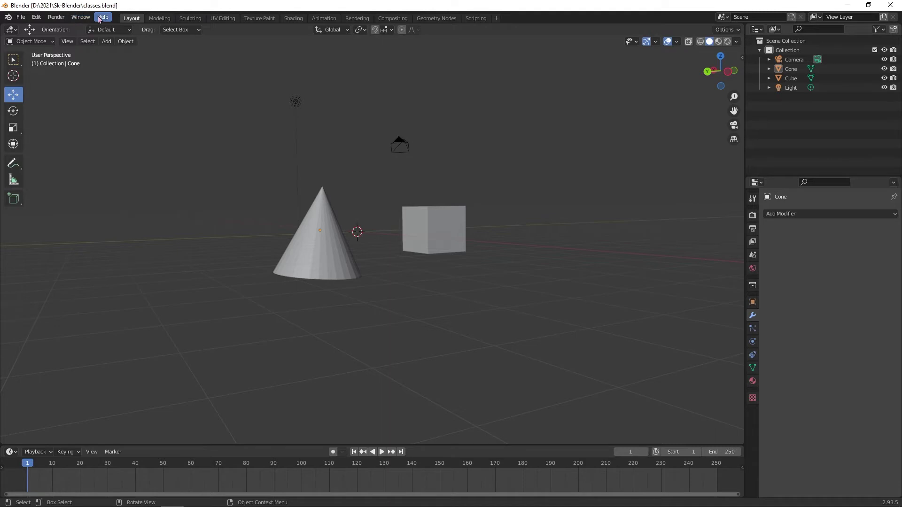
pyautogui.click(24, 17)
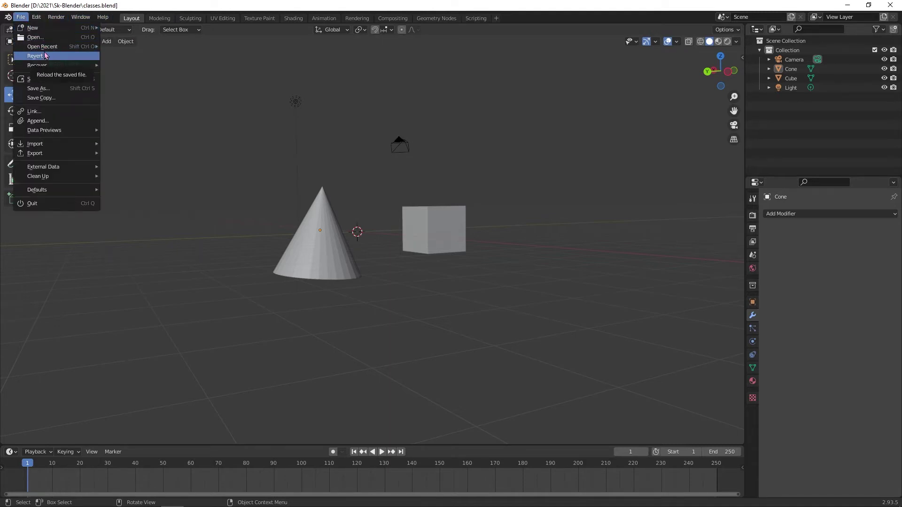
pyautogui.moveTo(51, 153)
pyautogui.moveTo(37, 18)
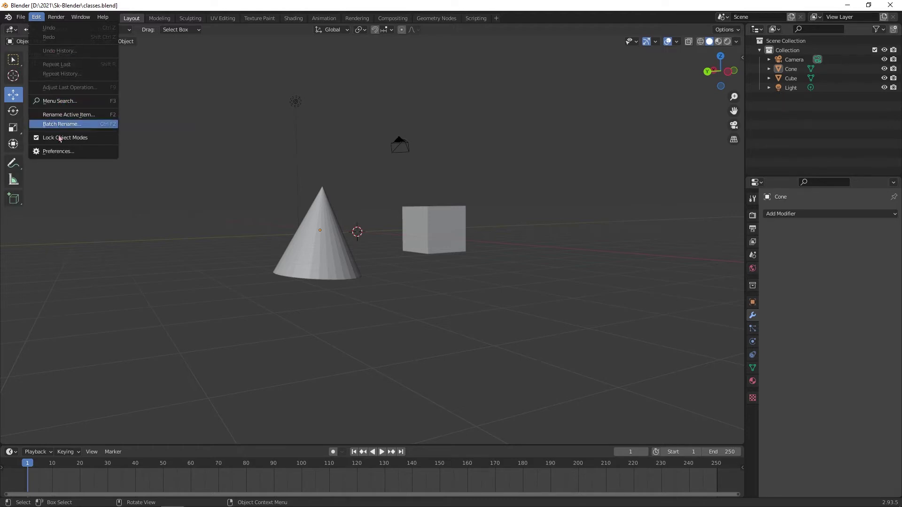
pyautogui.click(58, 151)
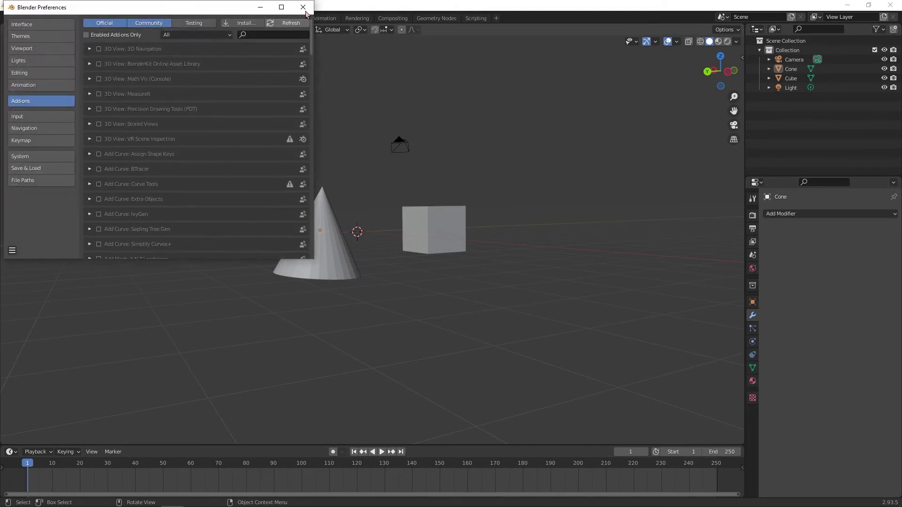
pyautogui.click(303, 8)
pyautogui.click(66, 17)
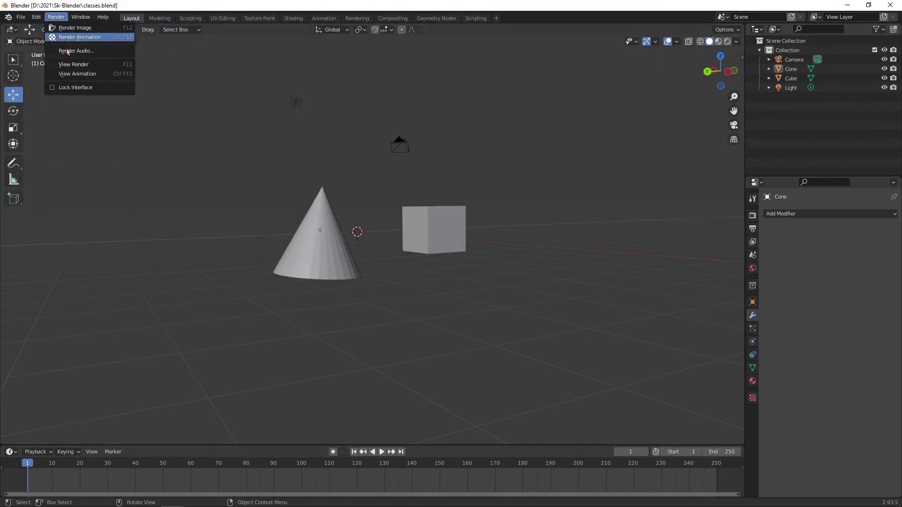
pyautogui.click(70, 92)
pyautogui.click(78, 18)
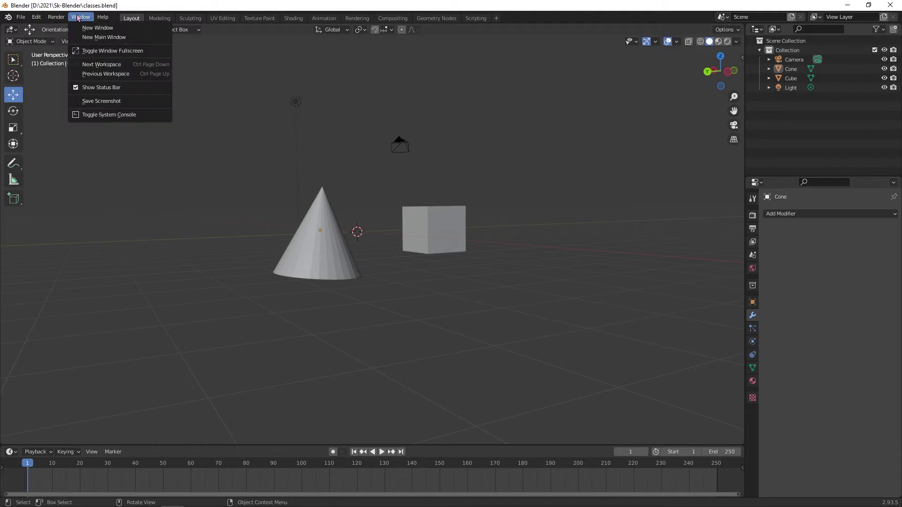
# Open a new main window and arrange both Blender windows side by side along the screen top.
pyautogui.click(99, 42)
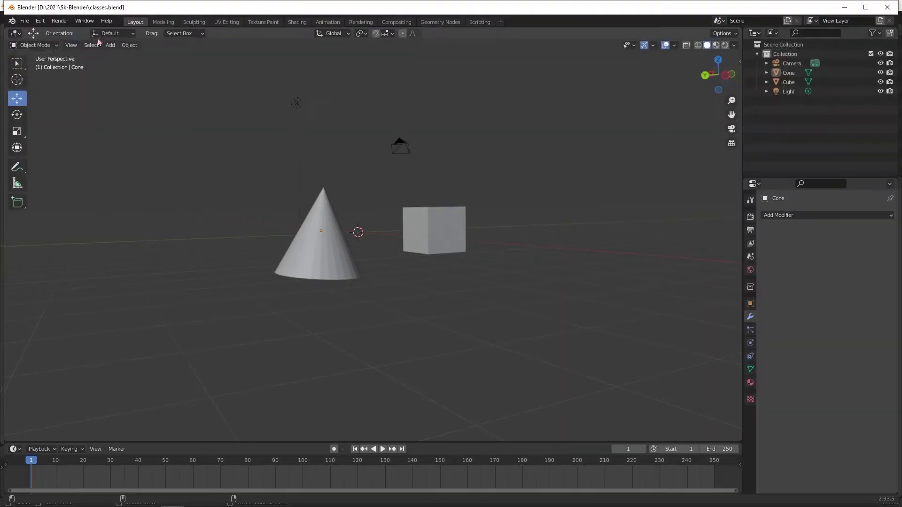
pyautogui.click(868, 5)
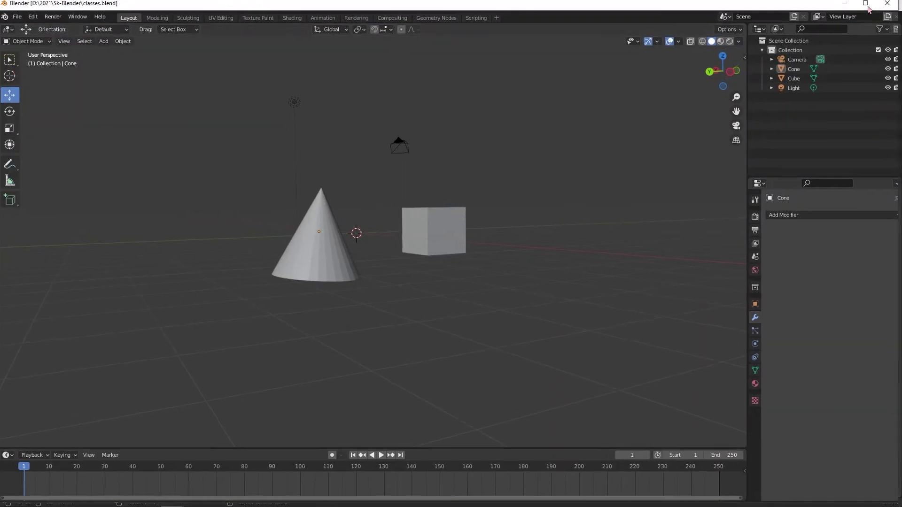
pyautogui.moveTo(2, 2); pyautogui.dragTo(415, 10)
pyautogui.click(868, 5)
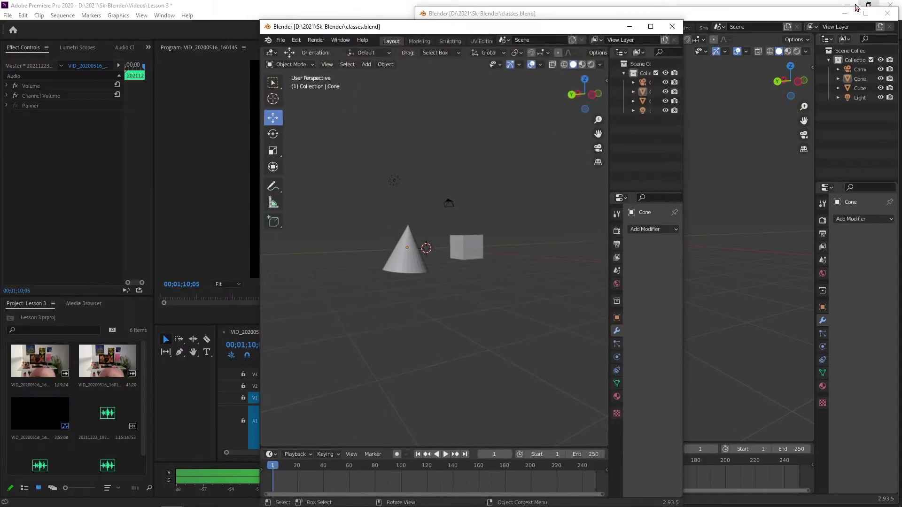
pyautogui.moveTo(539, 30); pyautogui.dragTo(279, 12)
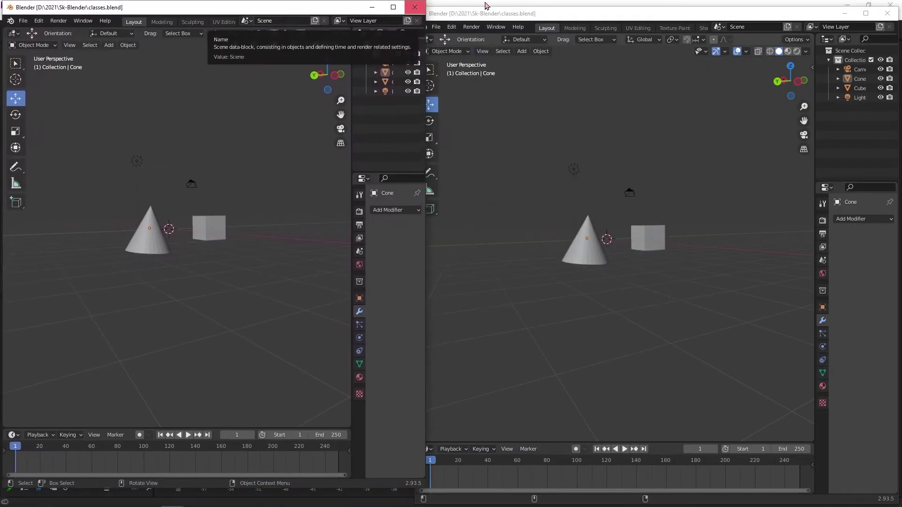
pyautogui.moveTo(555, 19); pyautogui.dragTo(575, 16)
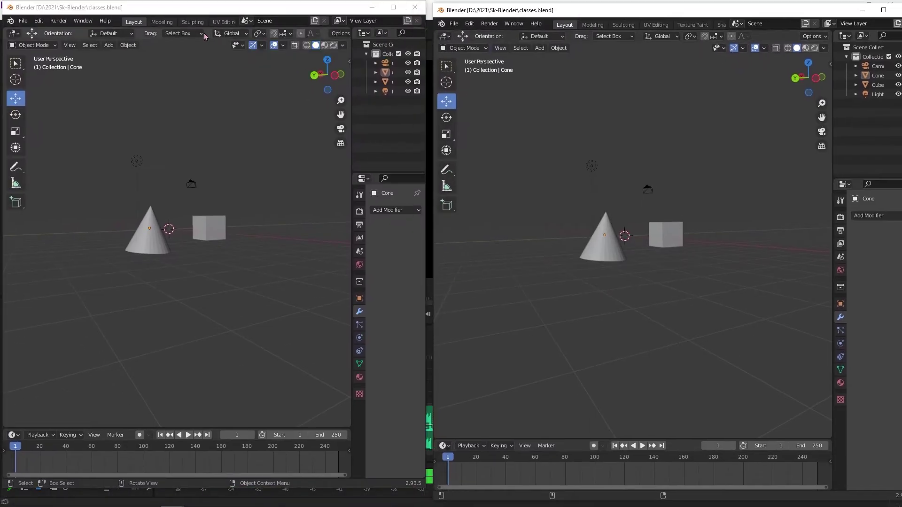
# Switch the left window to the Modeling workspace and save a screenshot of the Blender window.
pyautogui.click(83, 20)
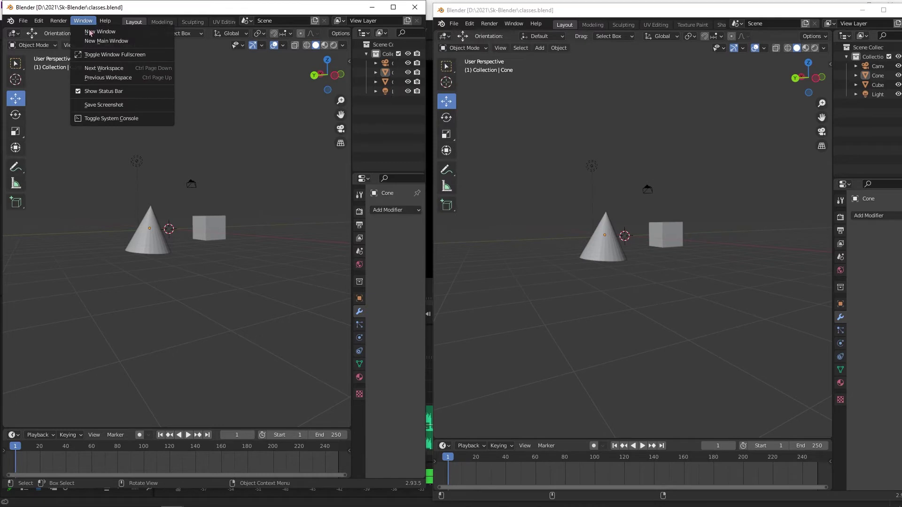
pyautogui.click(102, 68)
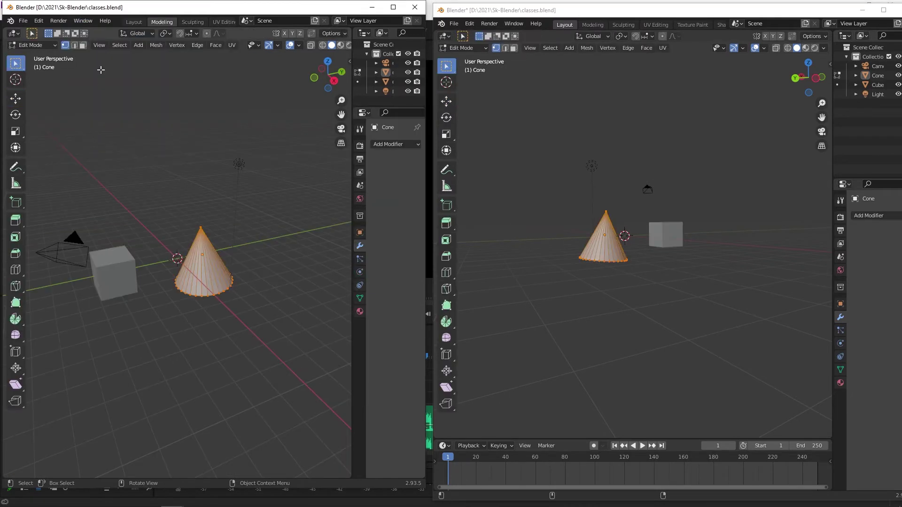
pyautogui.click(85, 22)
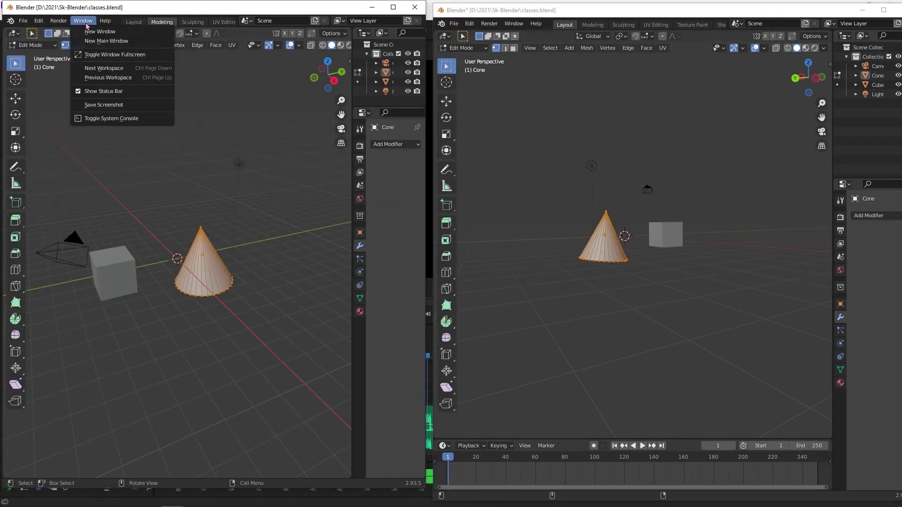
pyautogui.click(103, 105)
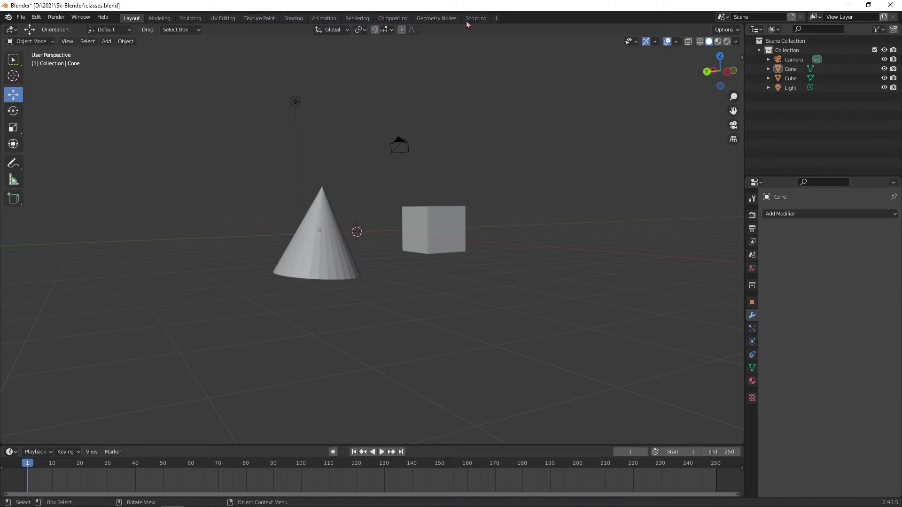
# Visit the Modeling, Animation and Scripting workspaces, then return to Layout.
pyautogui.click(160, 18)
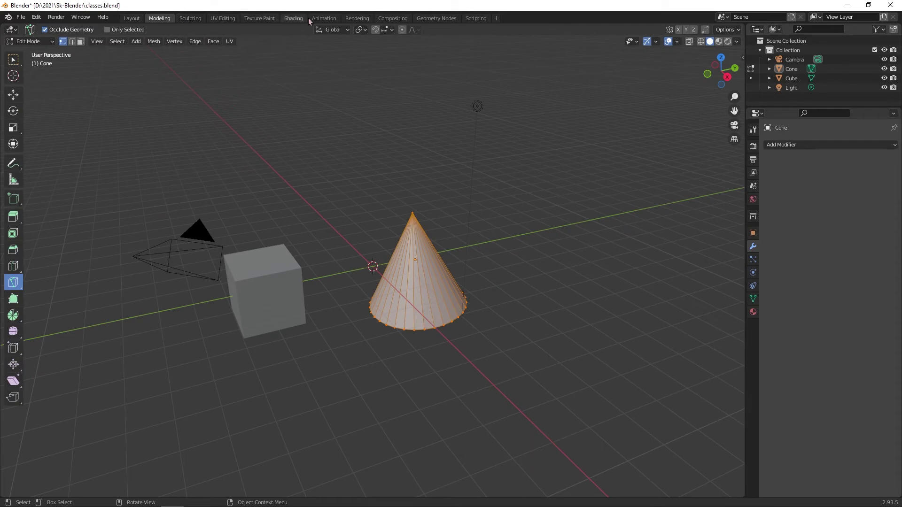
pyautogui.click(323, 19)
pyautogui.click(476, 18)
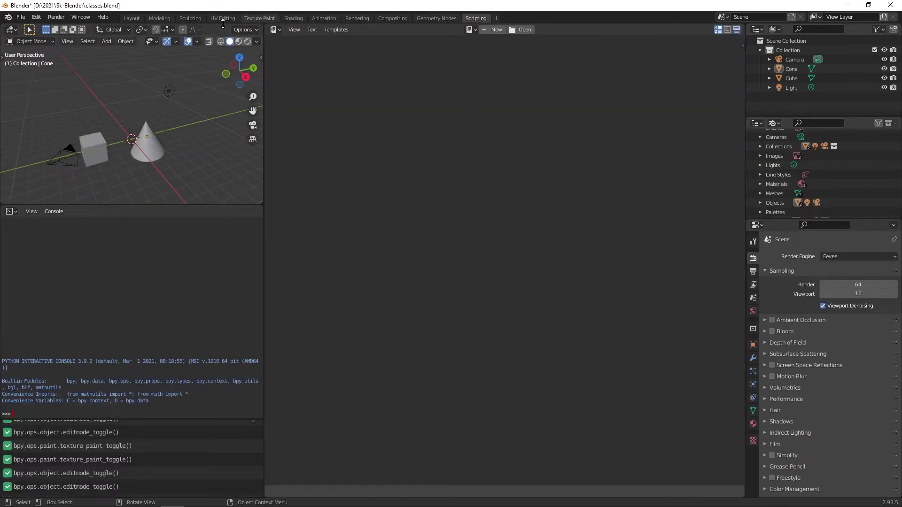
pyautogui.click(132, 18)
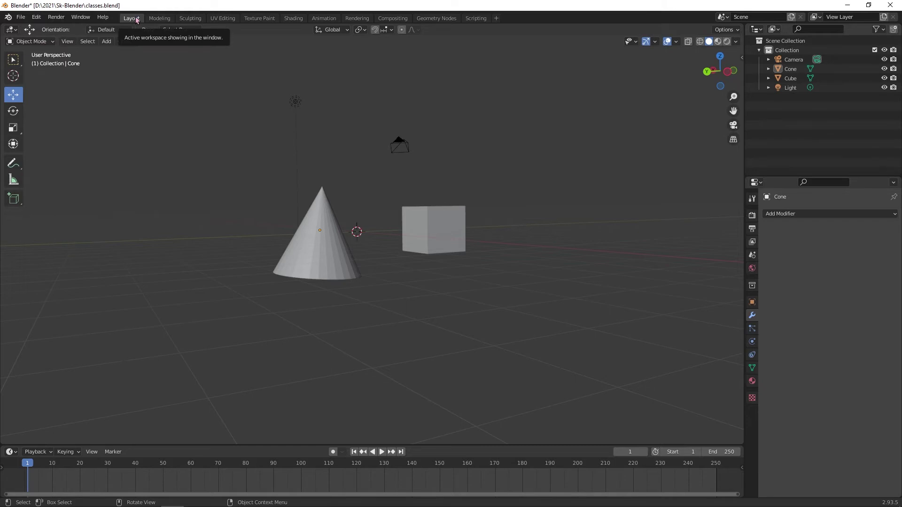
# Add a loop cut around the cone in Modeling, then pick the Clay Strips brush in Sculpting.
pyautogui.click(159, 19)
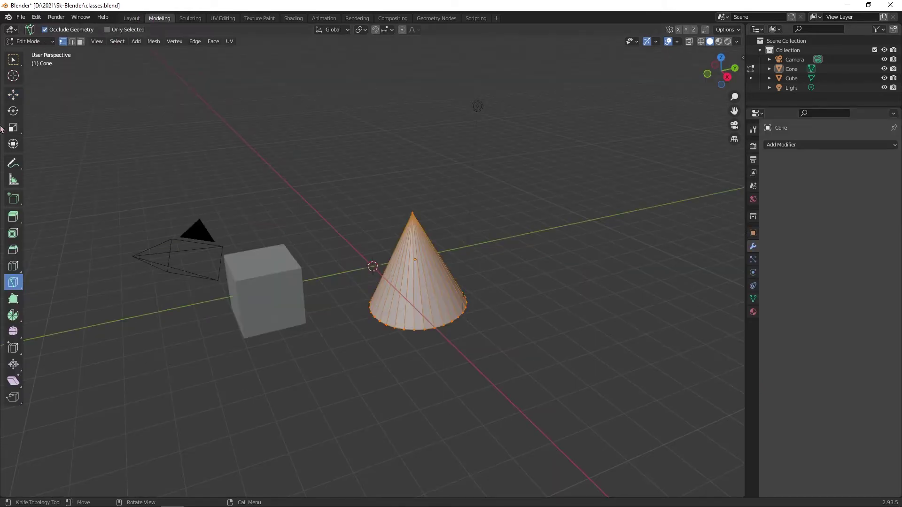
pyautogui.click(13, 265)
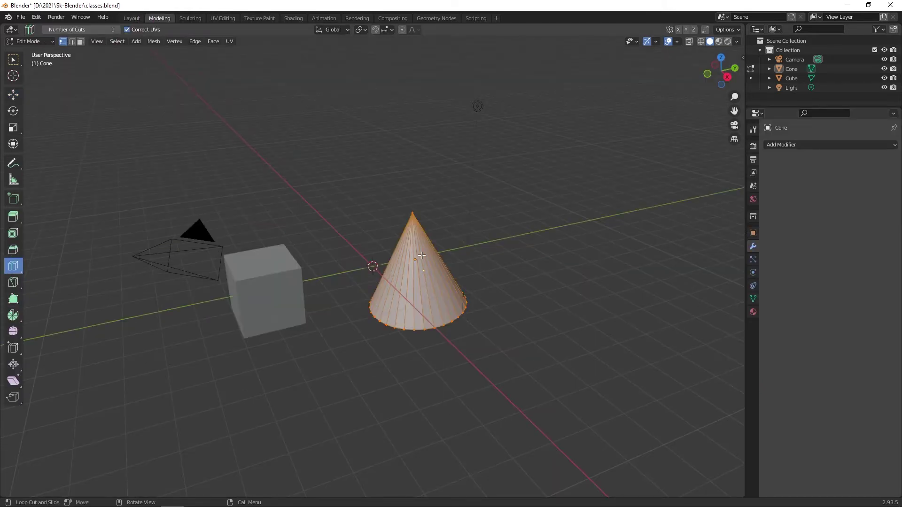
pyautogui.click(421, 255)
pyautogui.click(190, 18)
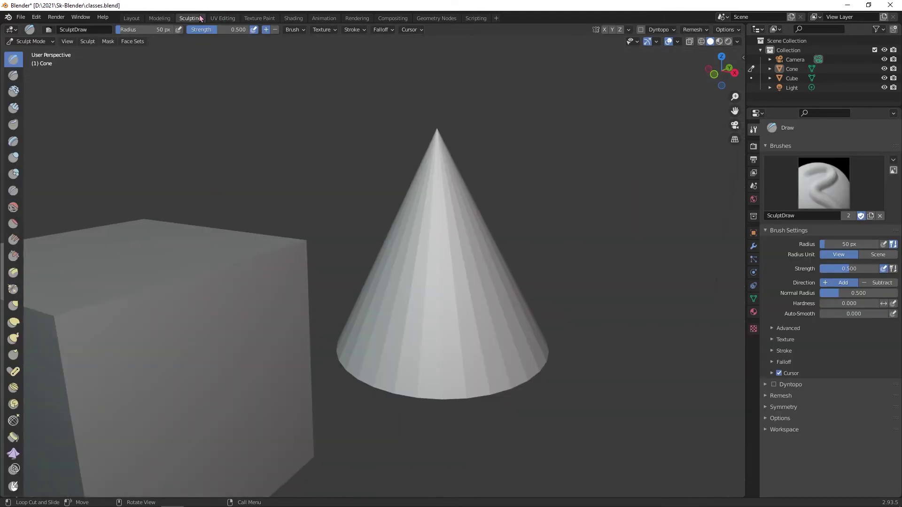
pyautogui.click(14, 108)
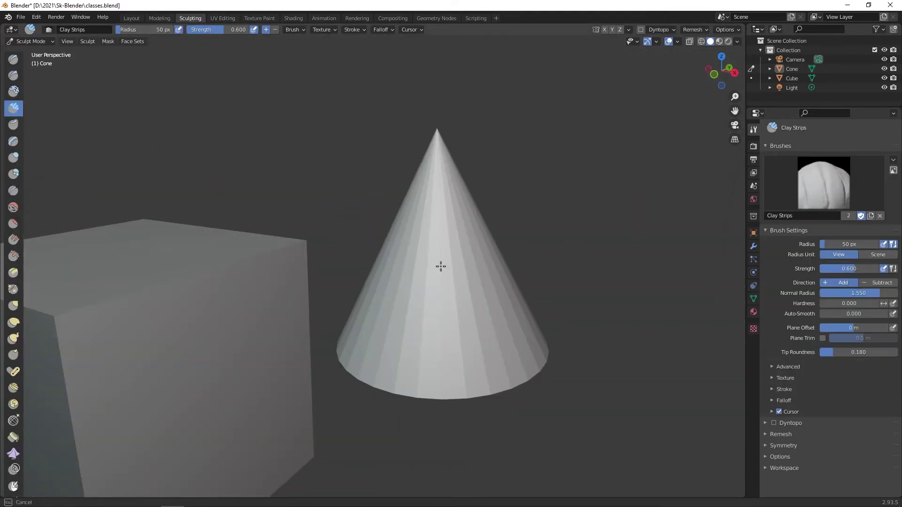
# Pass through UV Editing and Texture Paint, ending in the Shading workspace.
pyautogui.click(220, 18)
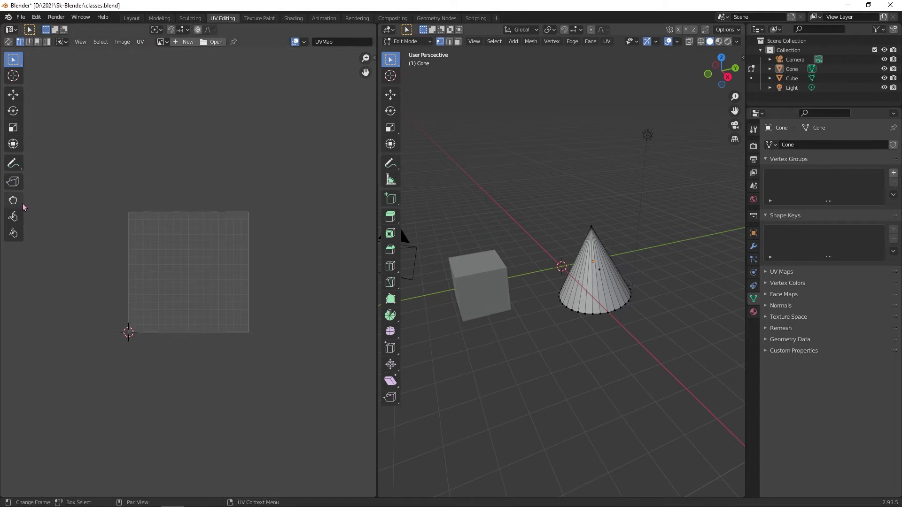
pyautogui.click(255, 19)
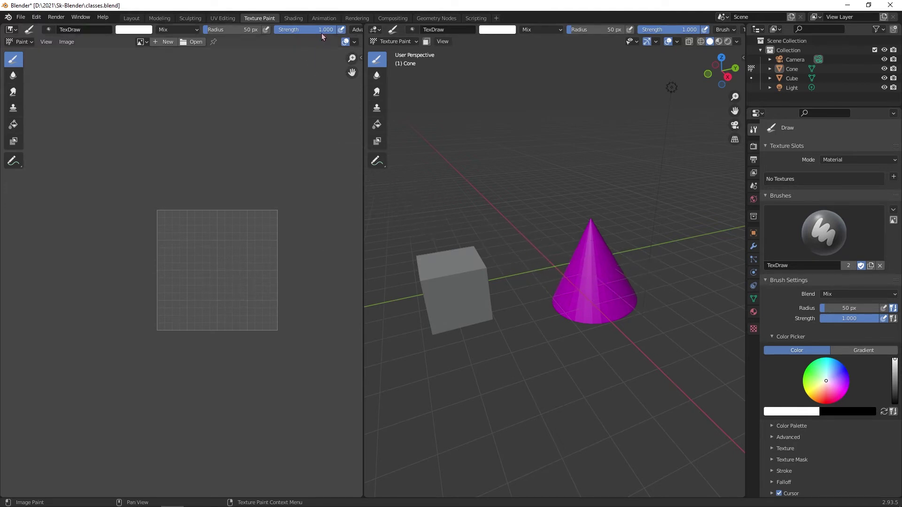
pyautogui.click(294, 18)
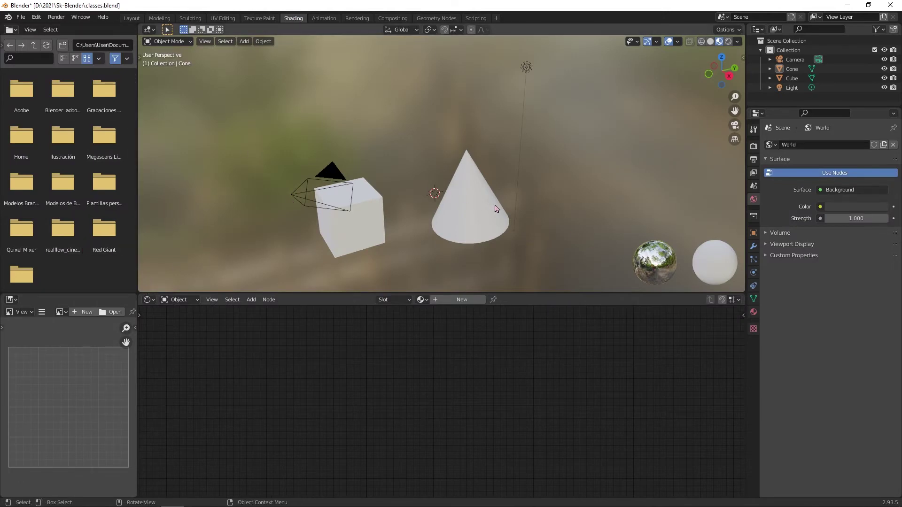
# In the Animation workspace, play the animation and stop it at frame 50.
pyautogui.click(317, 19)
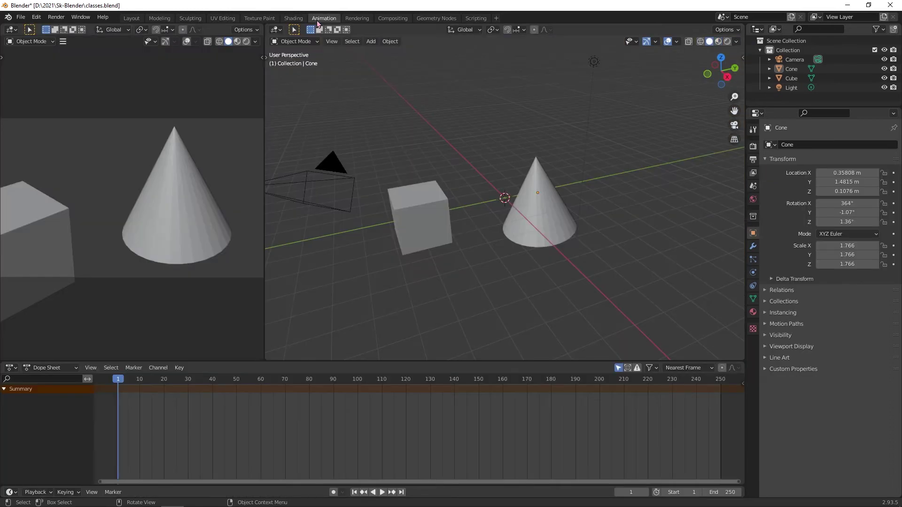
pyautogui.click(382, 492)
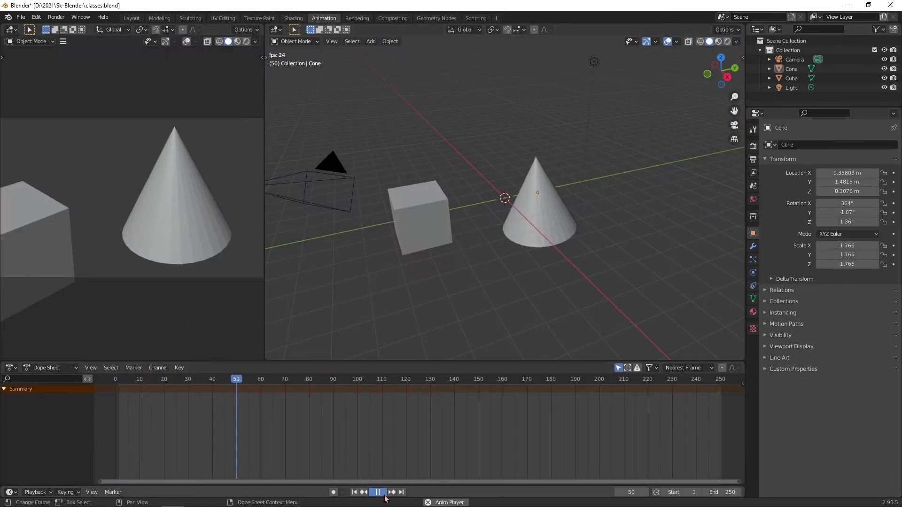
pyautogui.click(378, 492)
# Visit Rendering, Compositing and Geometry Nodes, select the cone there, then go to Scripting.
pyautogui.click(355, 18)
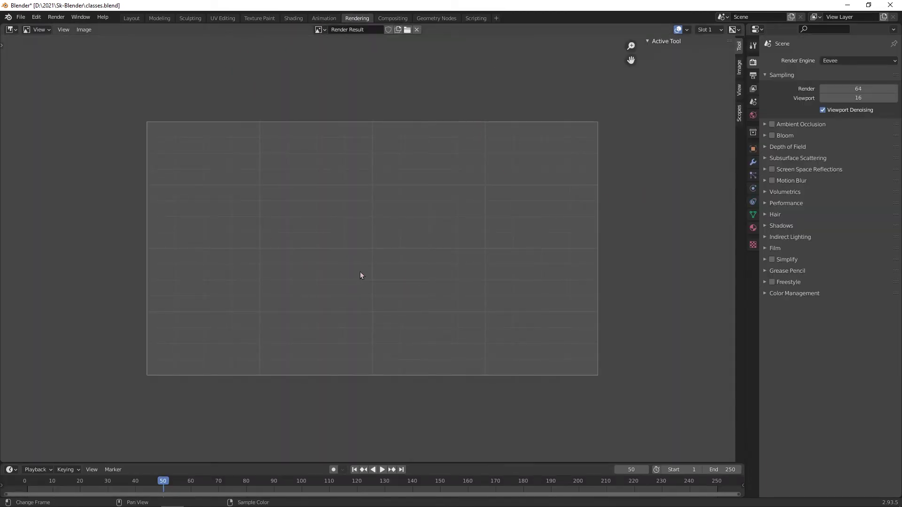
pyautogui.click(394, 19)
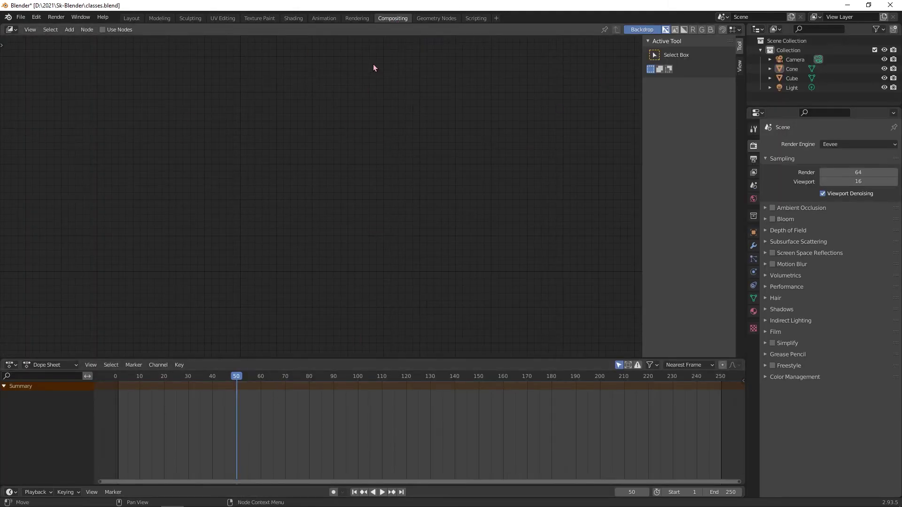
pyautogui.click(437, 17)
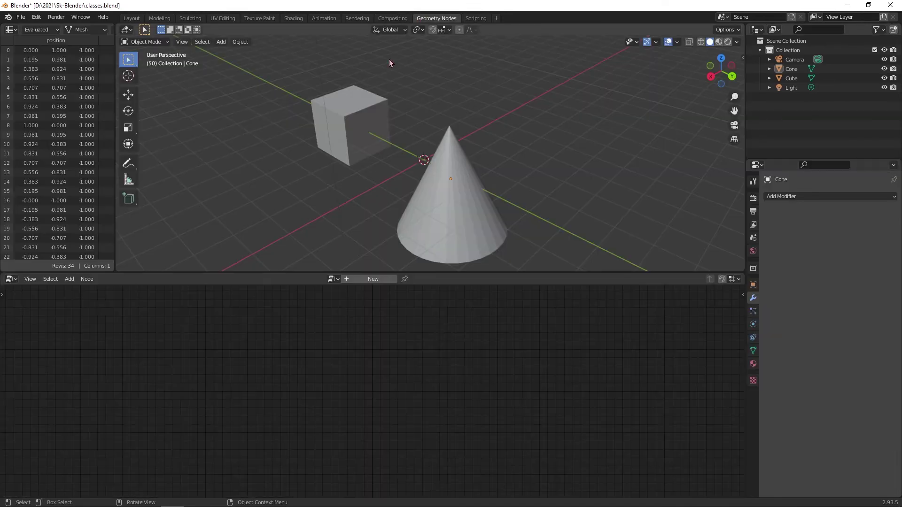
pyautogui.moveTo(338, 273); pyautogui.dragTo(348, 459)
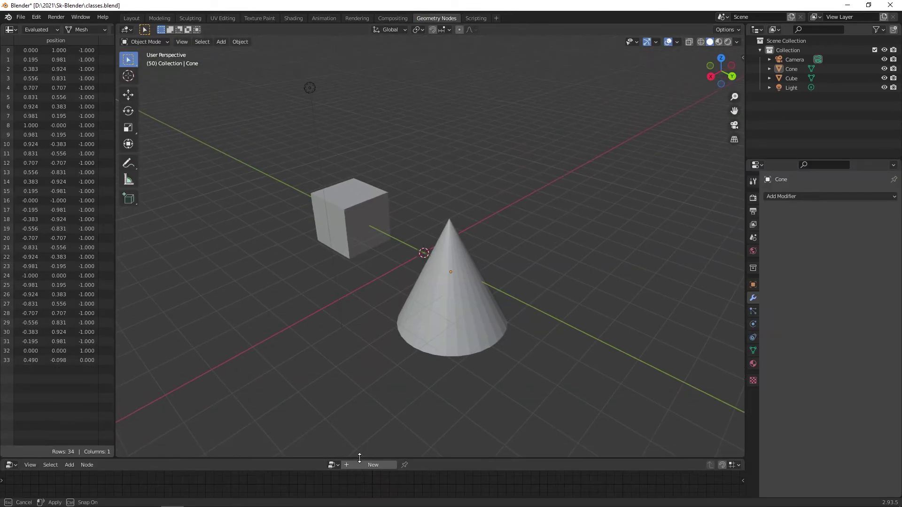
pyautogui.click(444, 285)
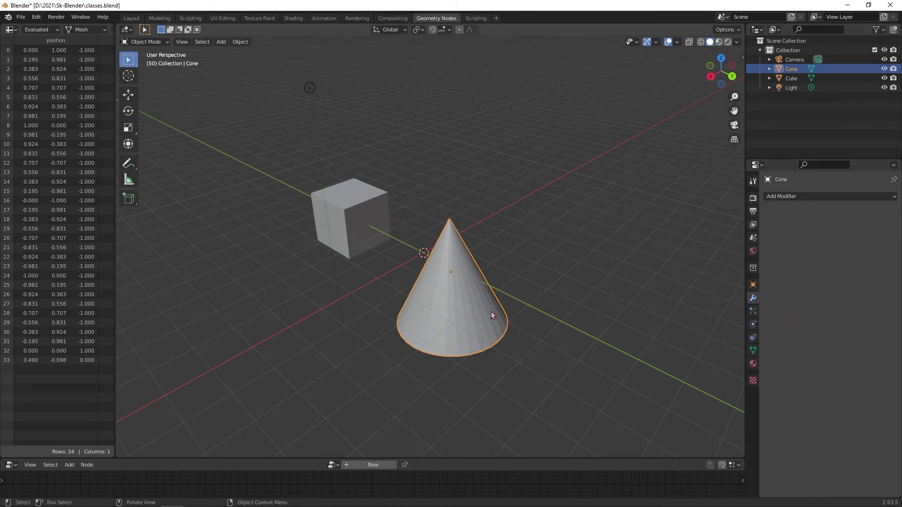
pyautogui.click(476, 18)
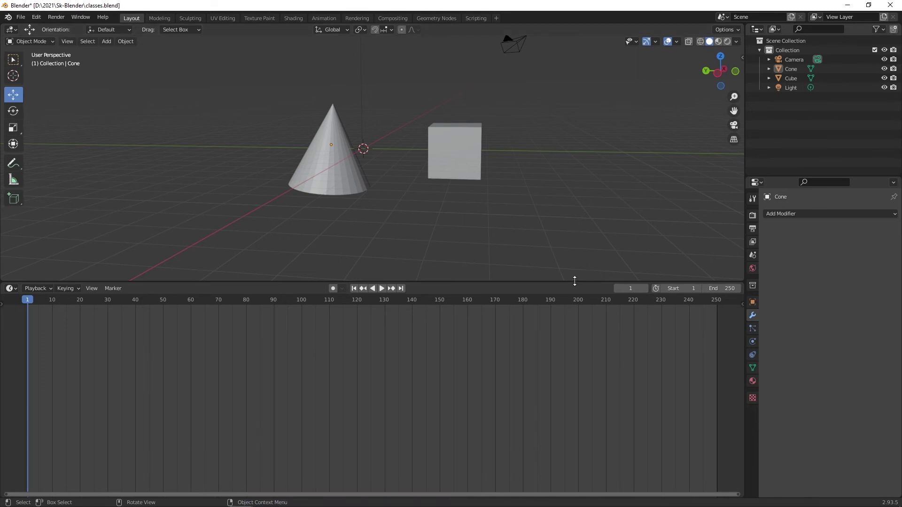
# Shrink the timeline, widen the outliner and properties, then split and rejoin the 3D viewport.
pyautogui.moveTo(575, 281); pyautogui.dragTo(584, 378)
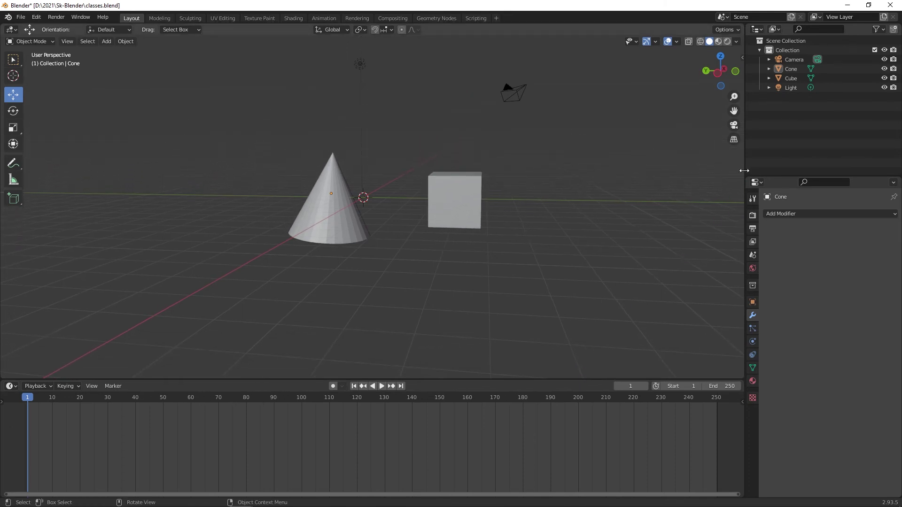
pyautogui.moveTo(745, 177); pyautogui.dragTo(565, 153)
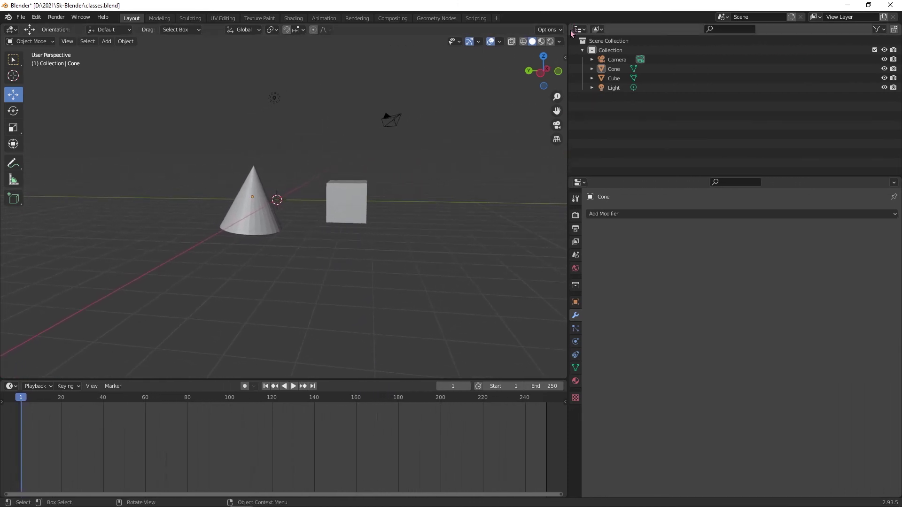
pyautogui.moveTo(567, 31); pyautogui.dragTo(325, 33)
pyautogui.moveTo(542, 27); pyautogui.dragTo(524, 31)
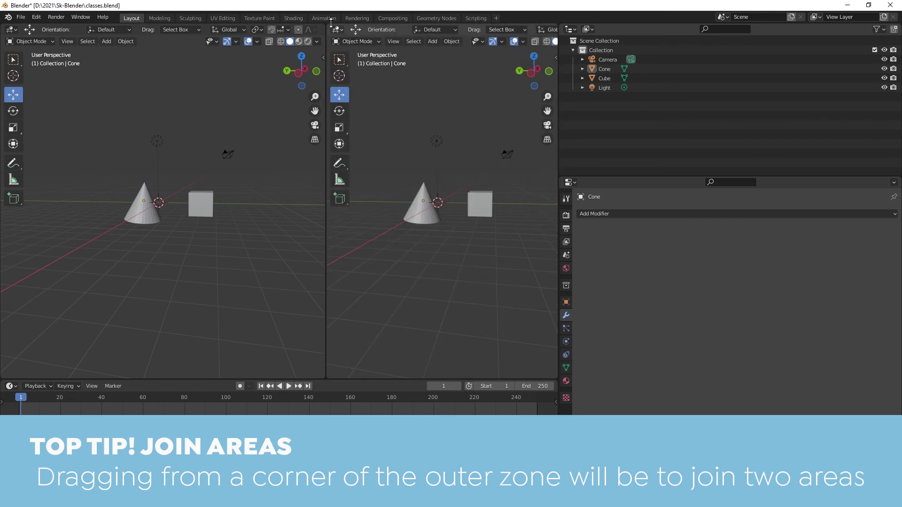
pyautogui.moveTo(327, 26); pyautogui.dragTo(308, 27)
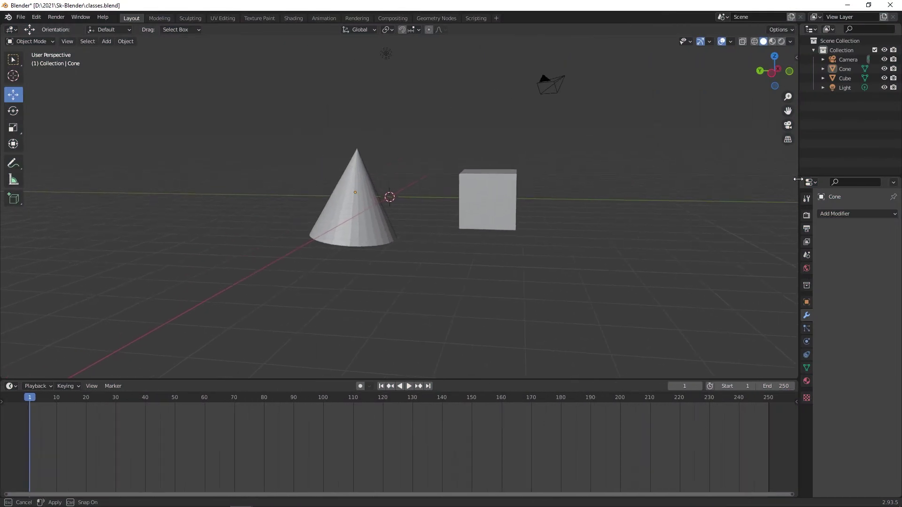
# Select the cone and switch it into Edit Mode from the mode dropdown.
pyautogui.click(352, 184)
pyautogui.click(46, 43)
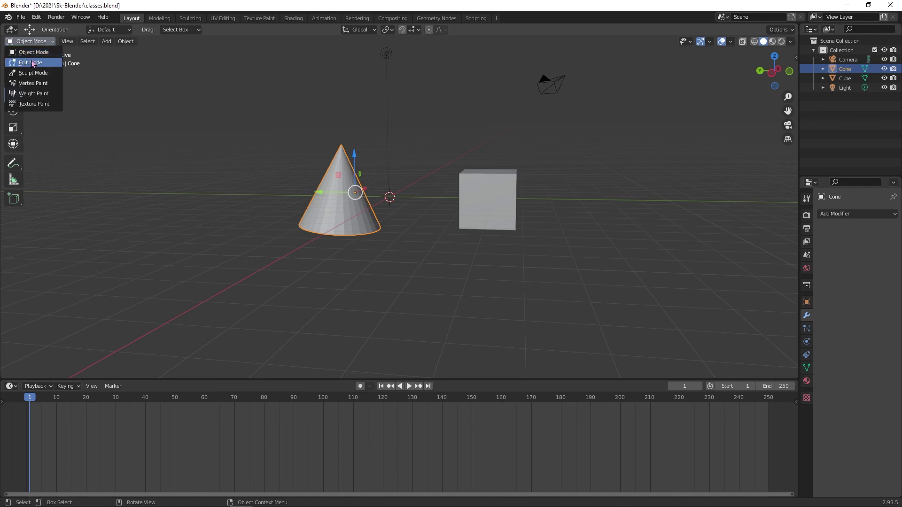
pyautogui.press('Escape')
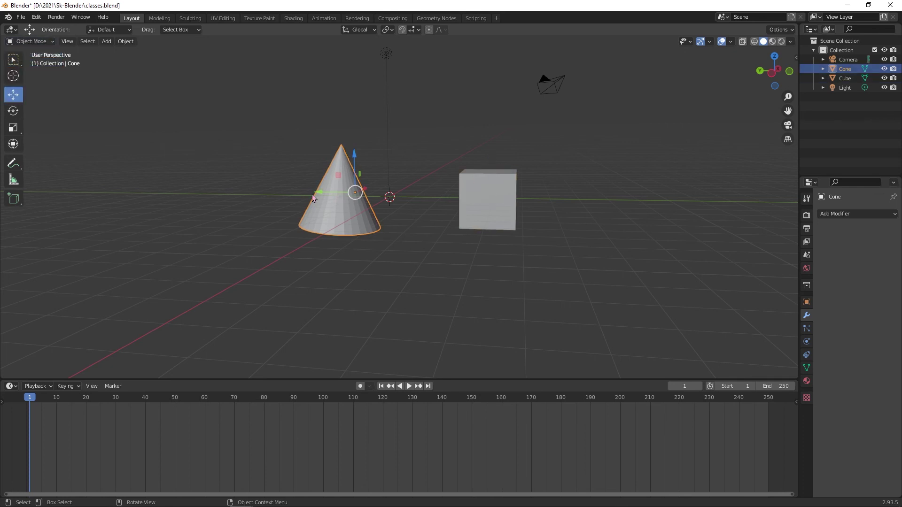
pyautogui.click(22, 42)
pyautogui.click(29, 60)
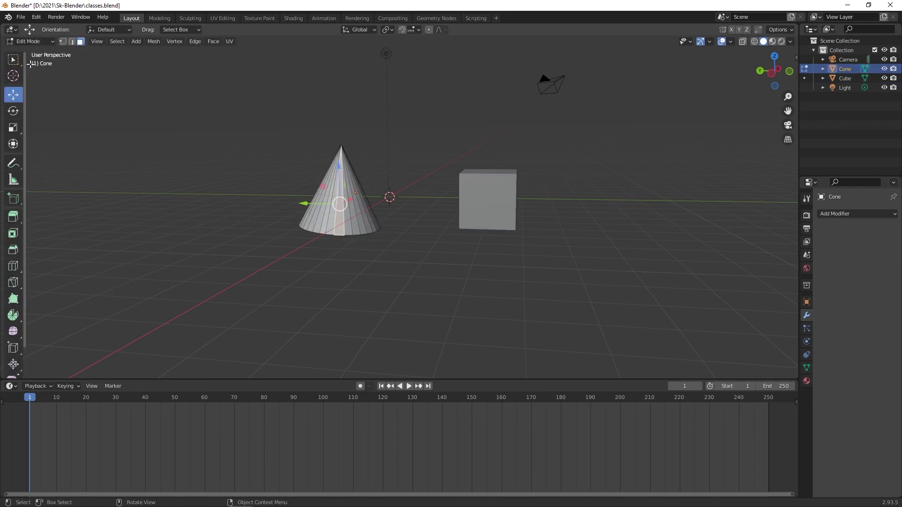
# In vertex select mode, move a cone base vertex along Y and undo it.
pyautogui.click(63, 41)
pyautogui.click(322, 234)
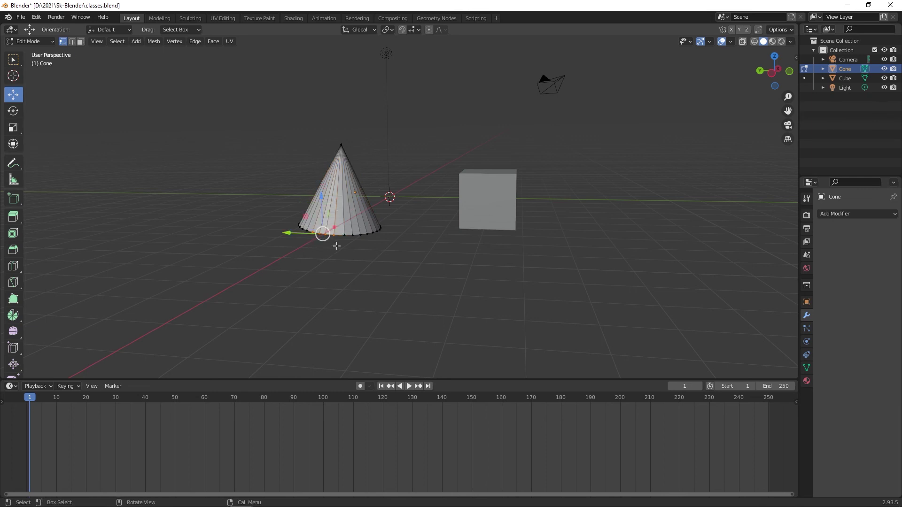
pyautogui.moveTo(298, 233); pyautogui.dragTo(242, 231)
pyautogui.hotkey('ctrl', 'z')
pyautogui.hotkey('ctrl', 'z')
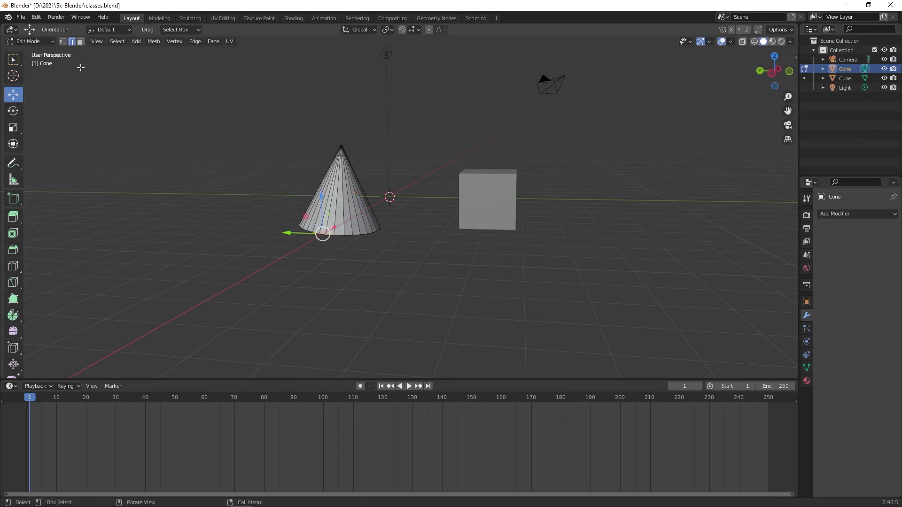
# In face select mode, move a cone face along Y, undo it, and open the Face menu.
pyautogui.click(81, 42)
pyautogui.click(348, 233)
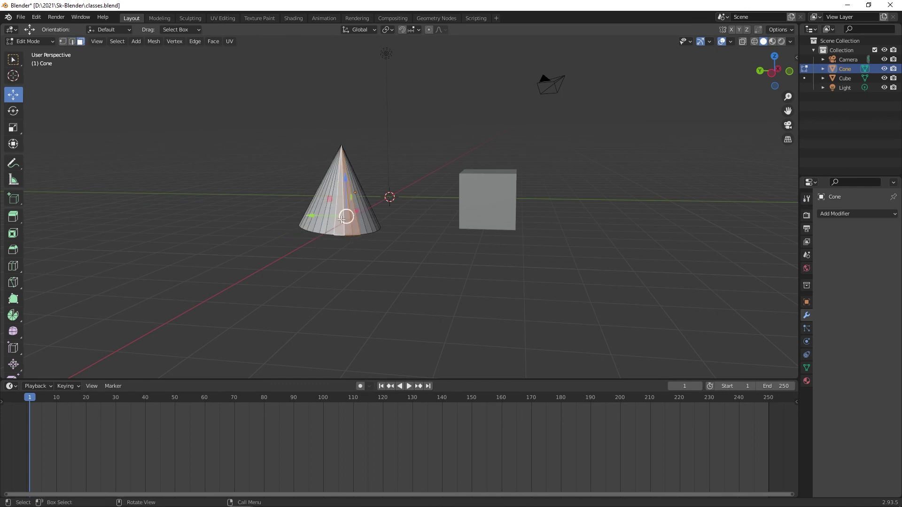
pyautogui.moveTo(311, 216); pyautogui.dragTo(286, 217)
pyautogui.hotkey('ctrl', 'z')
pyautogui.click(145, 45)
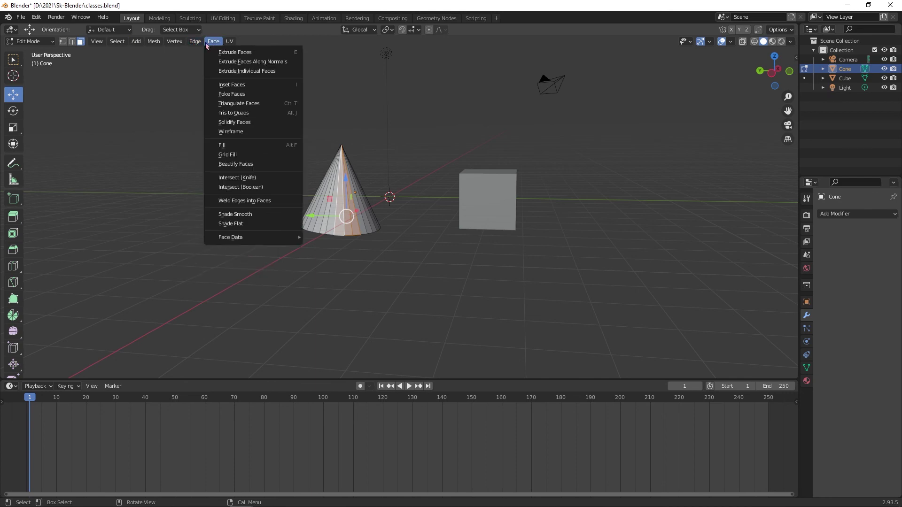